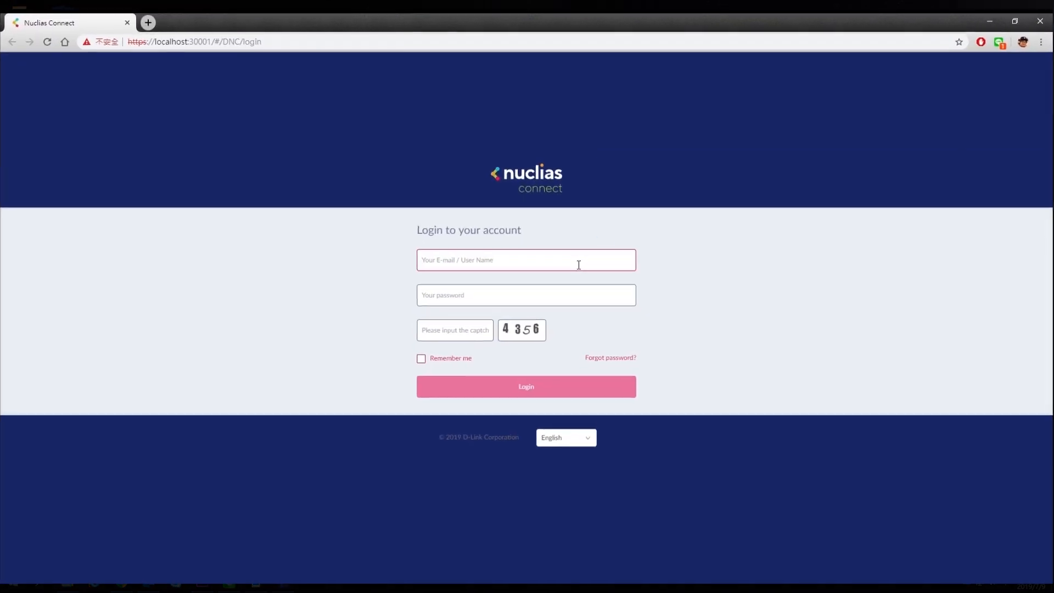
# Step: Log in with the default 'admin' user name, its password and the displayed captcha code
pyautogui.click(621, 261)
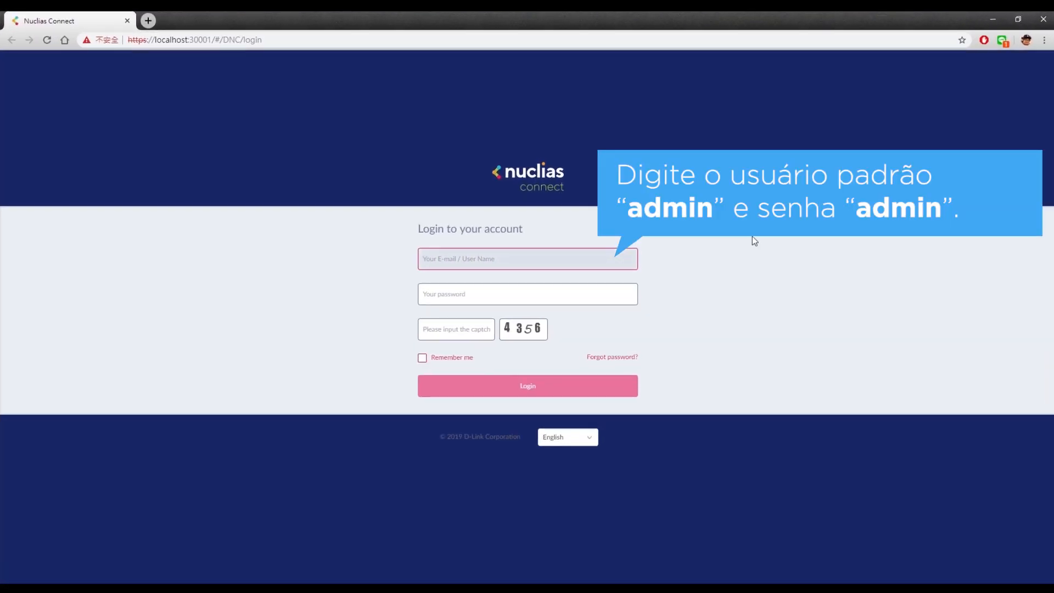
pyautogui.write('admin')
pyautogui.press('Tab')
pyautogui.write('admi')
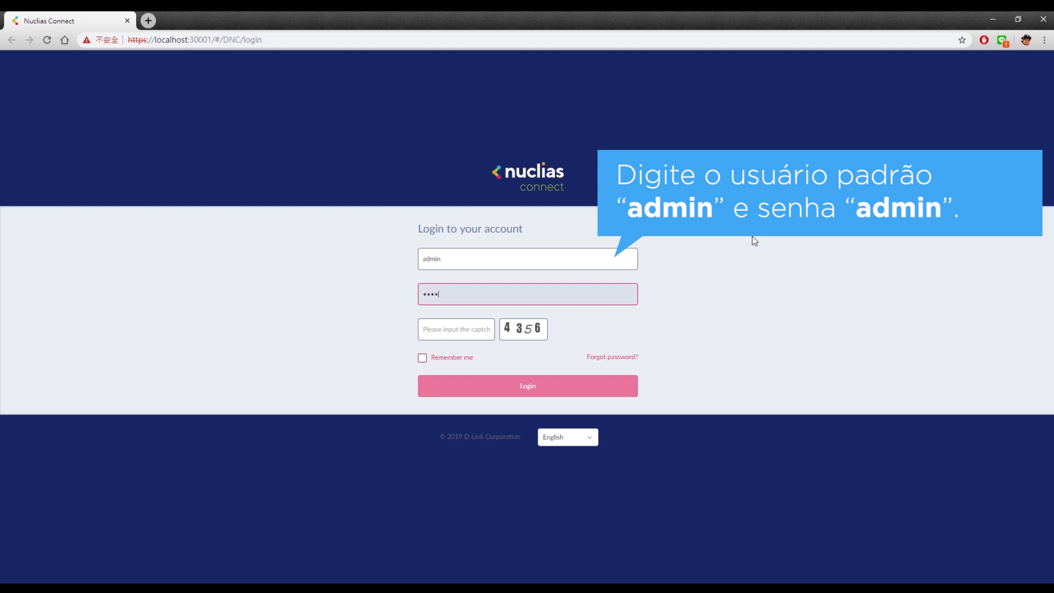
pyautogui.click(454, 333)
pyautogui.write('4356')
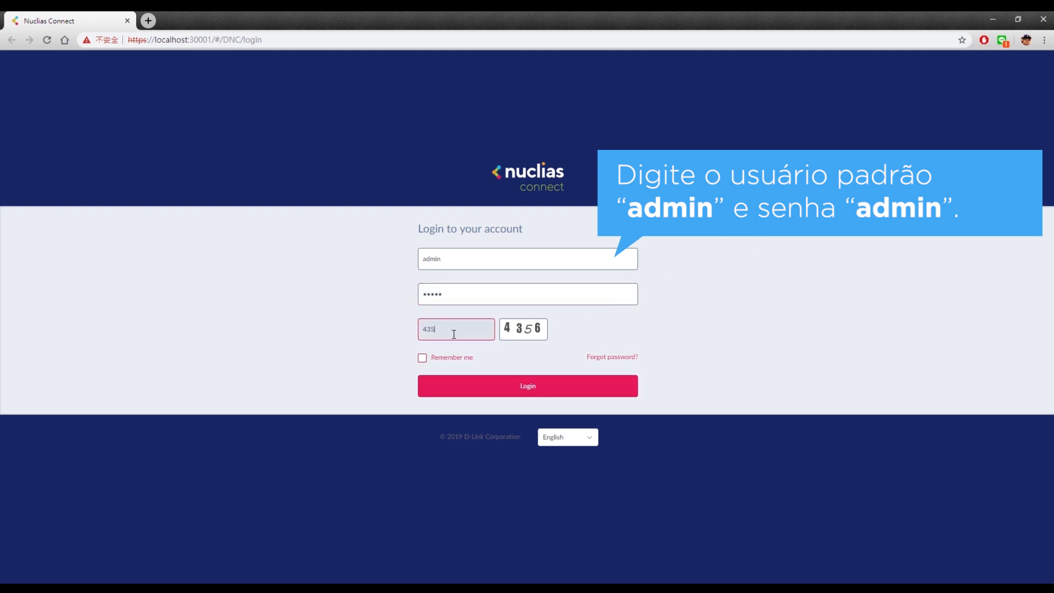
pyautogui.click(516, 391)
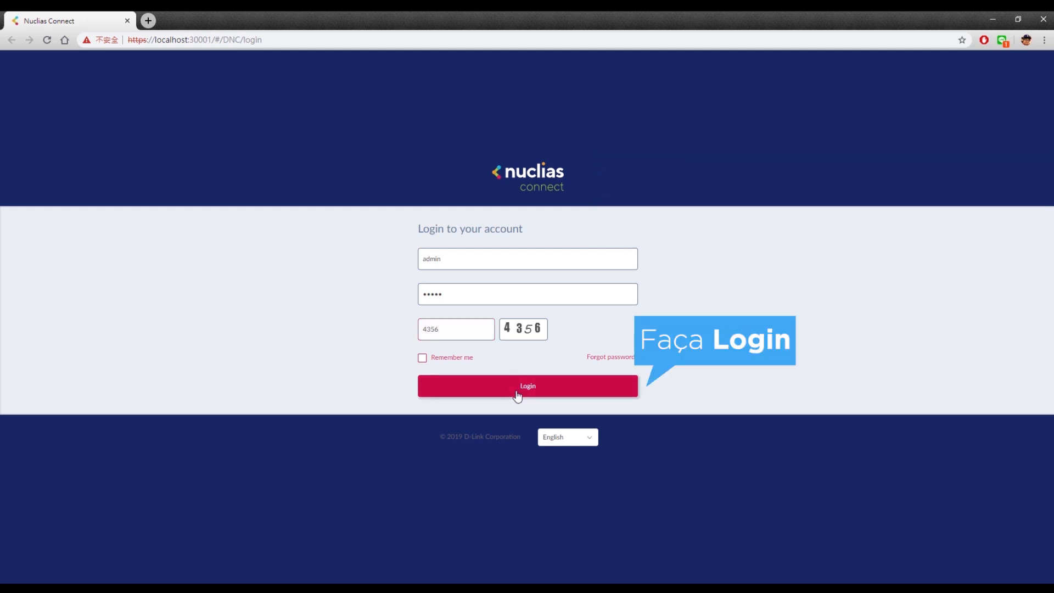
# Step: Replace the default password with a new password, confirmed twice, and submit the change
pyautogui.write('a')
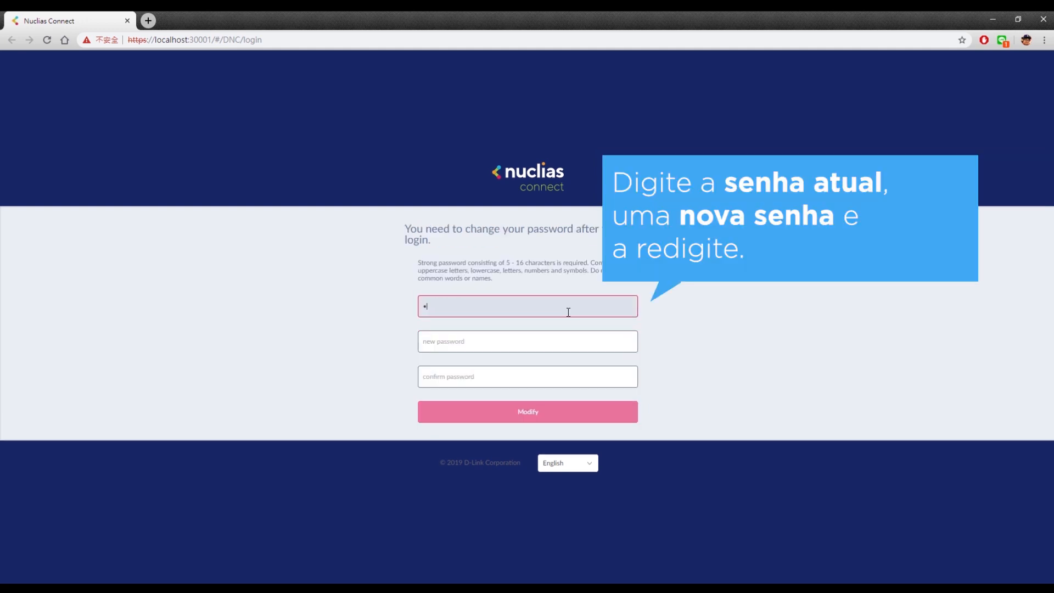
pyautogui.write('dmin')
pyautogui.press('Tab')
pyautogui.write('••••••••')
pyautogui.click(515, 376)
pyautogui.write('••••••••')
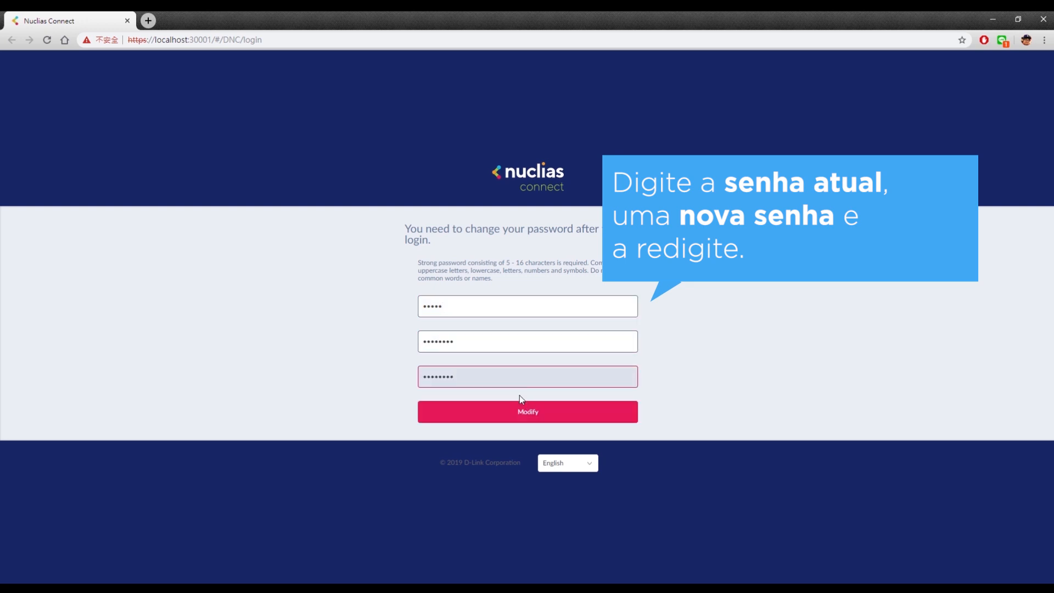
pyautogui.click(528, 413)
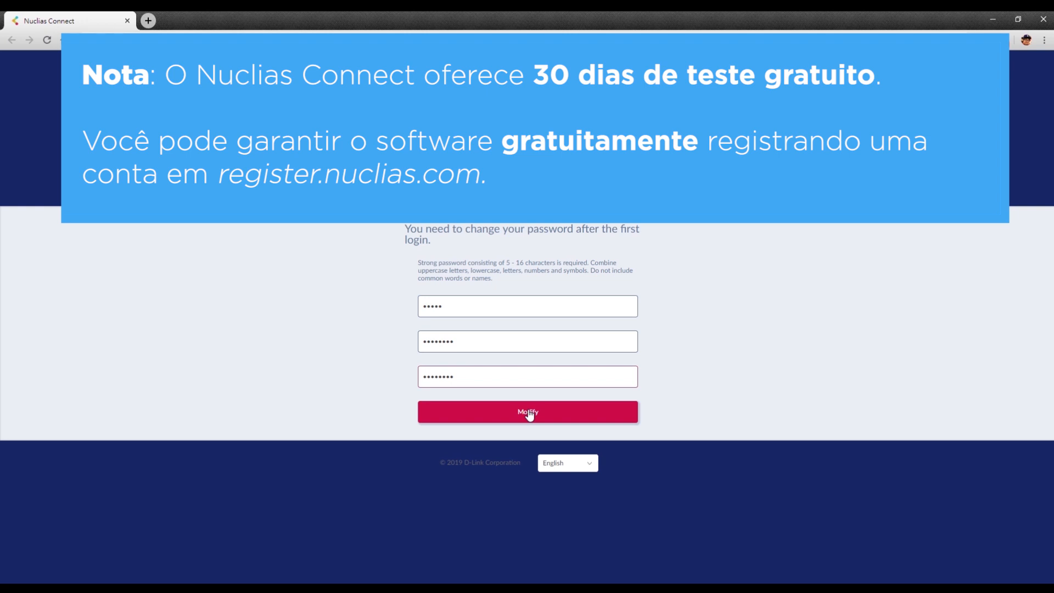
pyautogui.click(528, 412)
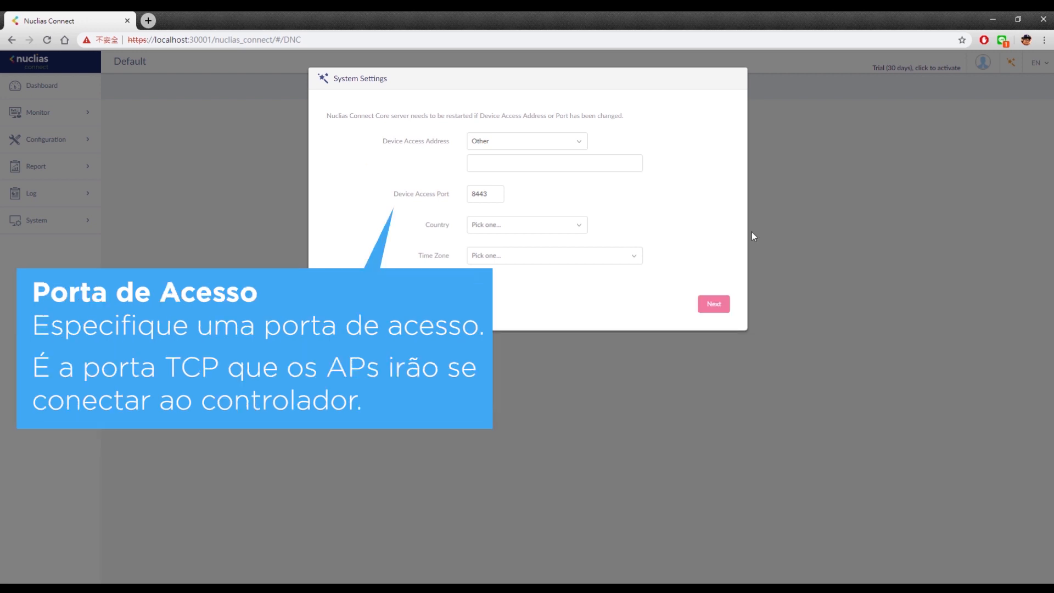
# Step: Choose Taiwan as country and (GMT-08:00) Pacific Time as time zone, and proceed
pyautogui.click(526, 224)
pyautogui.scroll(-20, 522, 262)
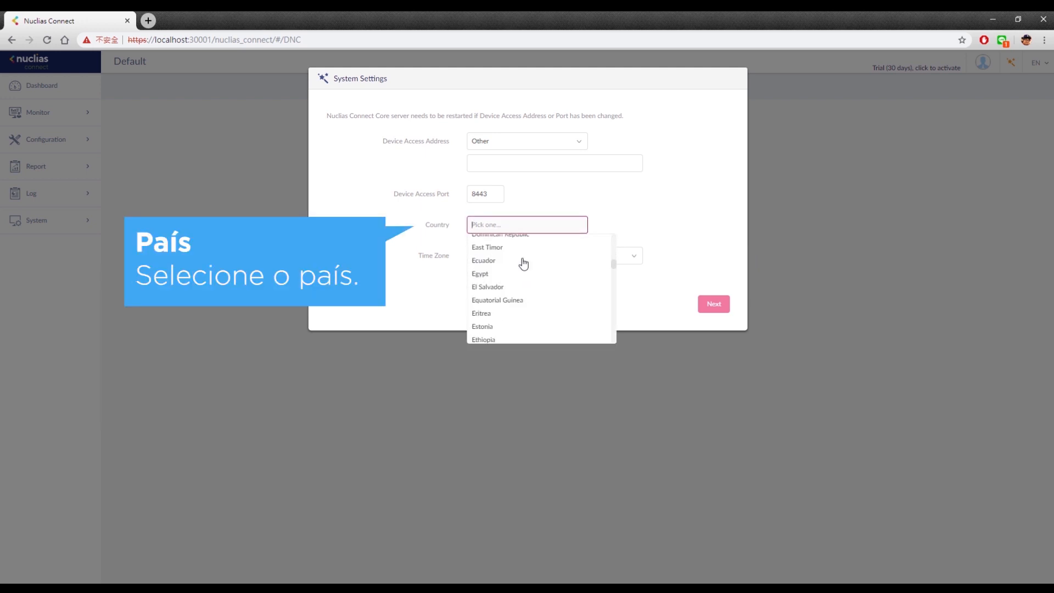
pyautogui.scroll(1, 523, 262)
pyautogui.click(513, 275)
pyautogui.click(532, 256)
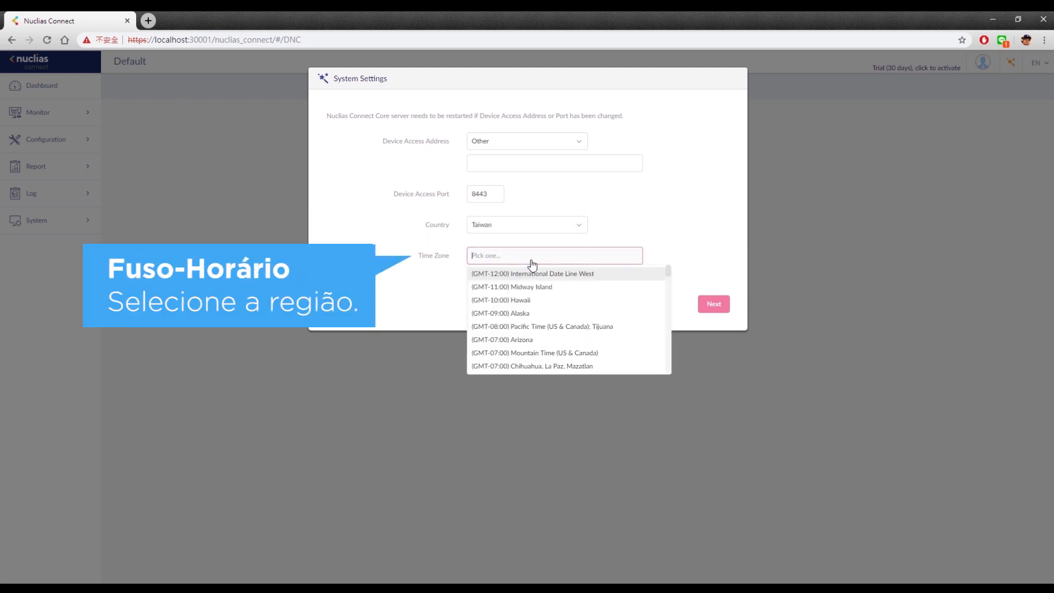
pyautogui.click(564, 329)
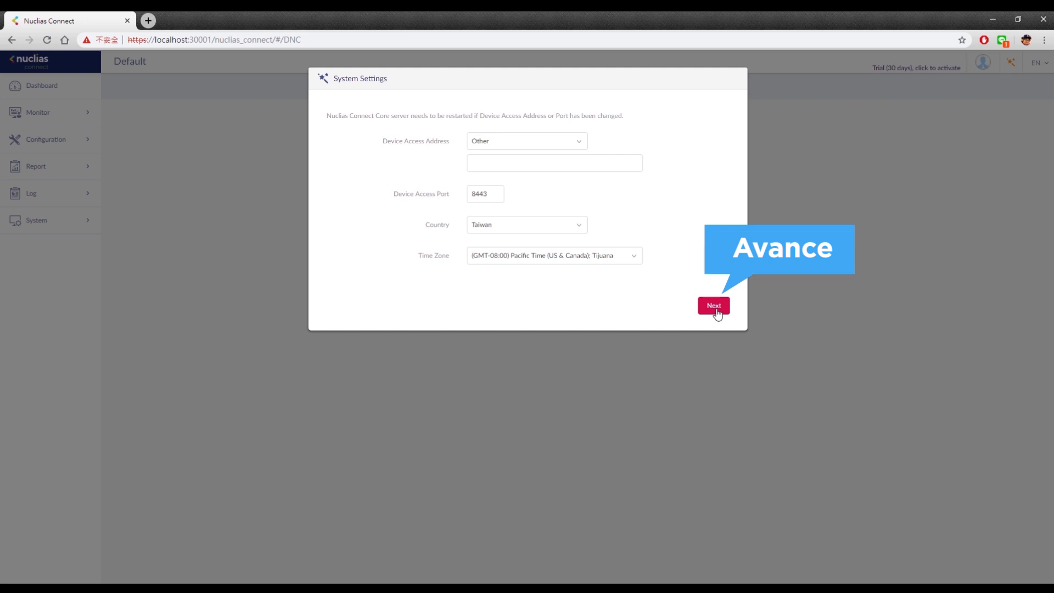
pyautogui.click(715, 310)
# Step: Create a new site named 'Neihu' with network name '6F Office' and continue
pyautogui.click(477, 122)
pyautogui.click(471, 138)
pyautogui.click(606, 117)
pyautogui.write('Neihu')
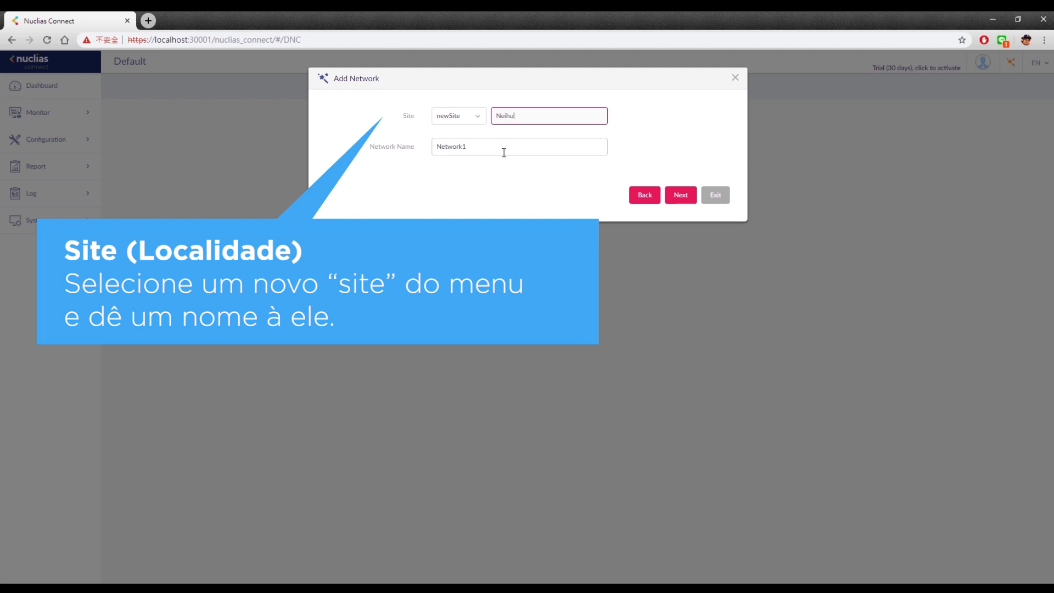
pyautogui.press('Tab')
pyautogui.write('6F D')
pyautogui.write('fice')
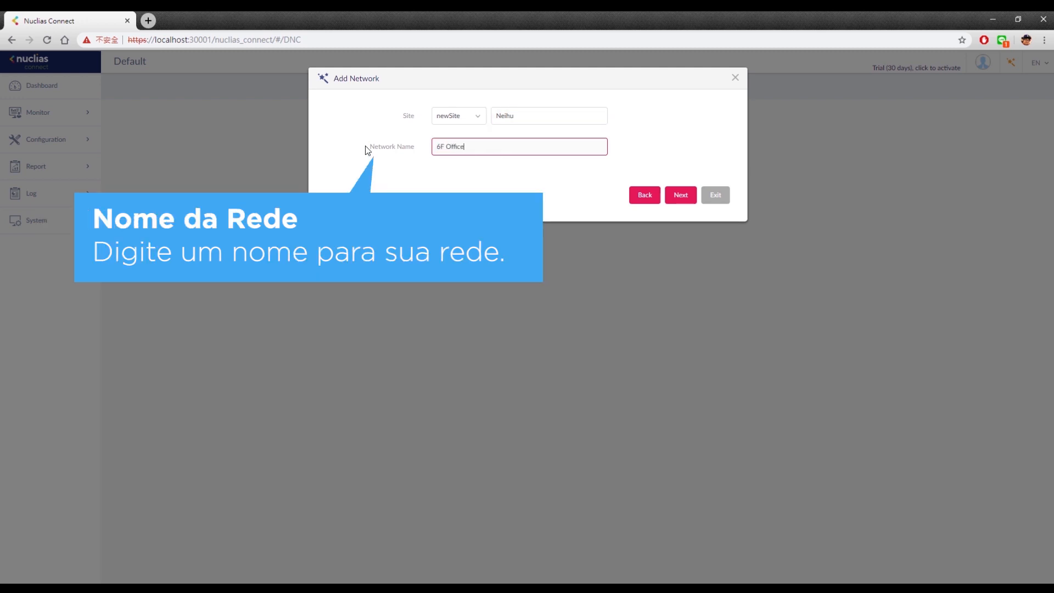
pyautogui.click(679, 197)
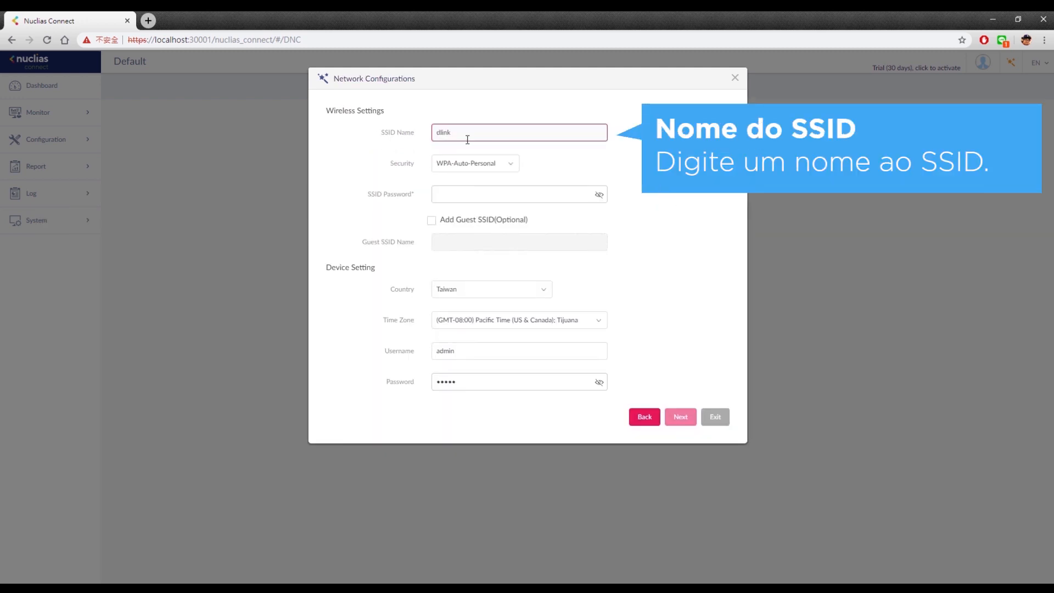
# Step: Set the SSID security to WPA-Auto-Personal and enter its password
pyautogui.click(480, 164)
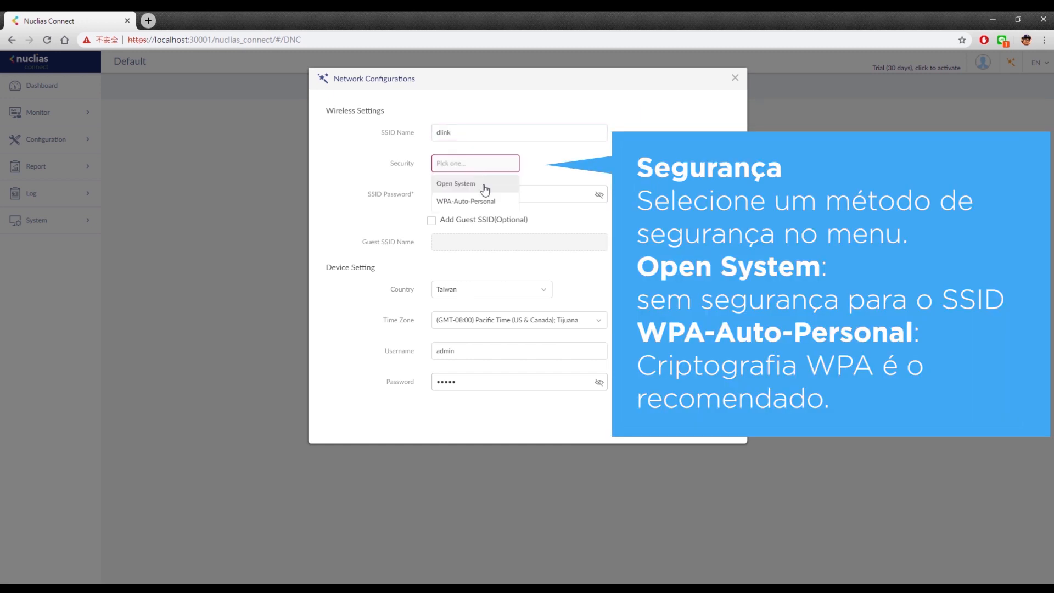
pyautogui.click(485, 187)
pyautogui.click(482, 165)
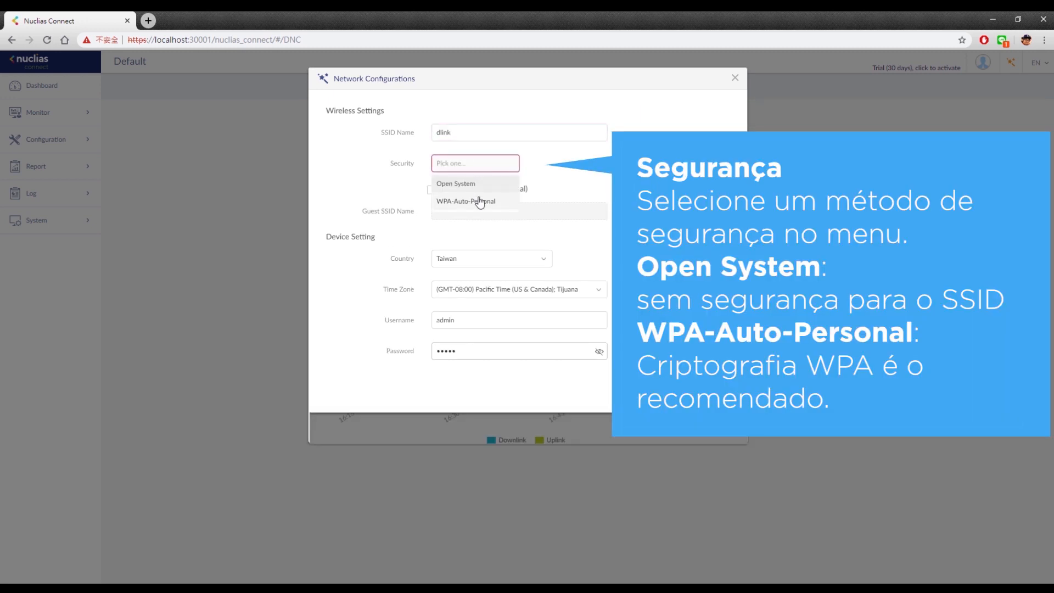
pyautogui.click(481, 200)
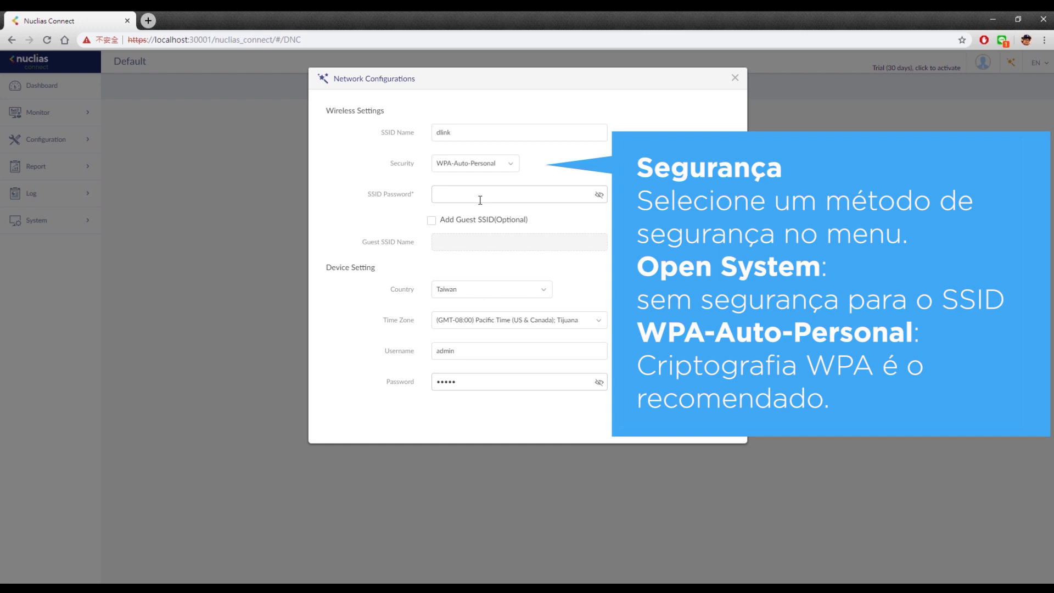
pyautogui.click(480, 199)
pyautogui.write('••••••••')
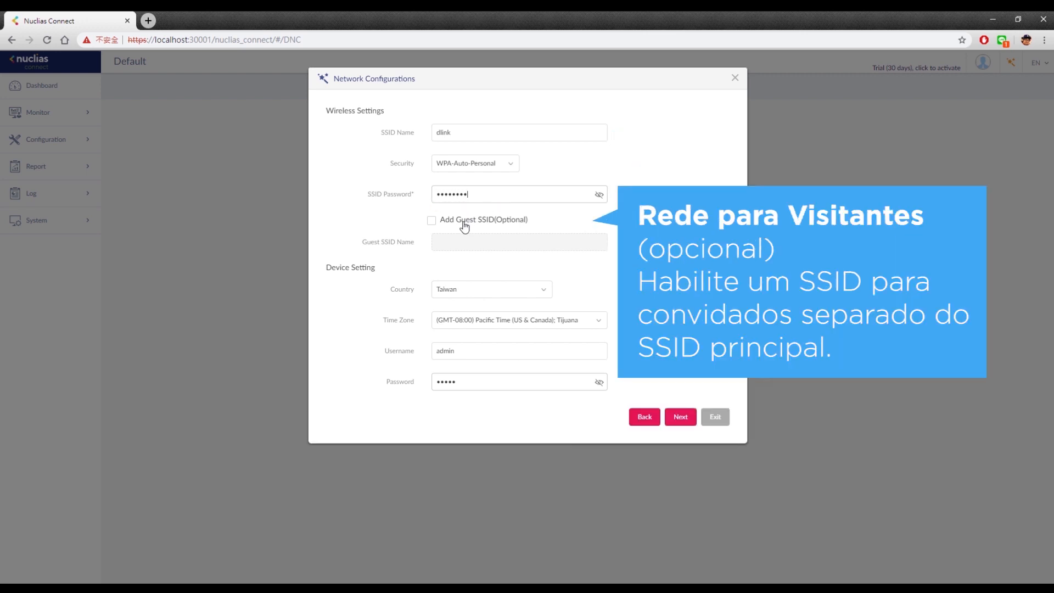
# Step: Try a guest SSID named 'john', then turn the guest SSID off again
pyautogui.click(464, 224)
pyautogui.click(464, 247)
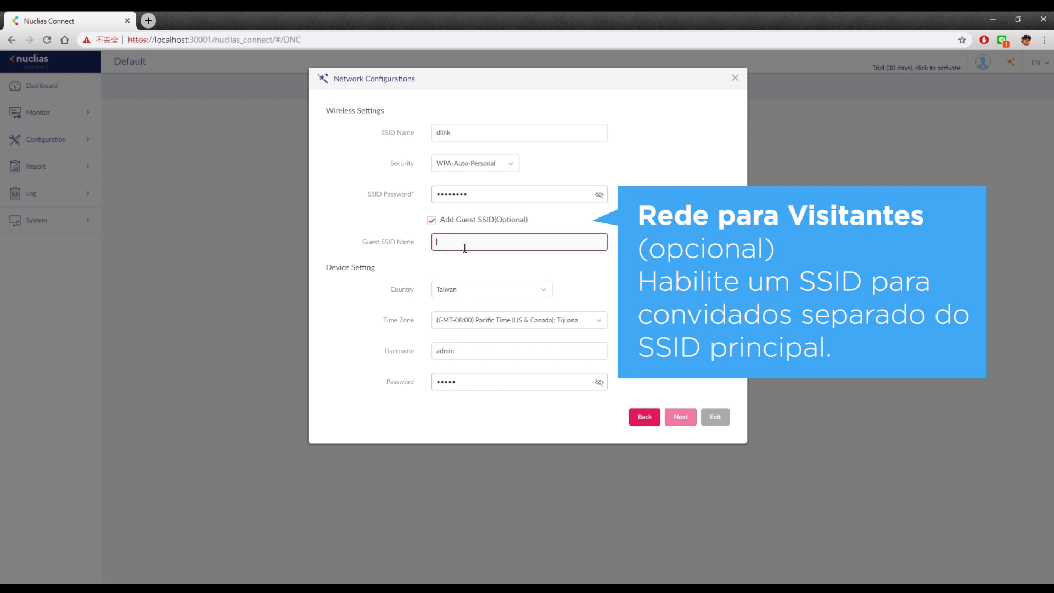
pyautogui.write('john')
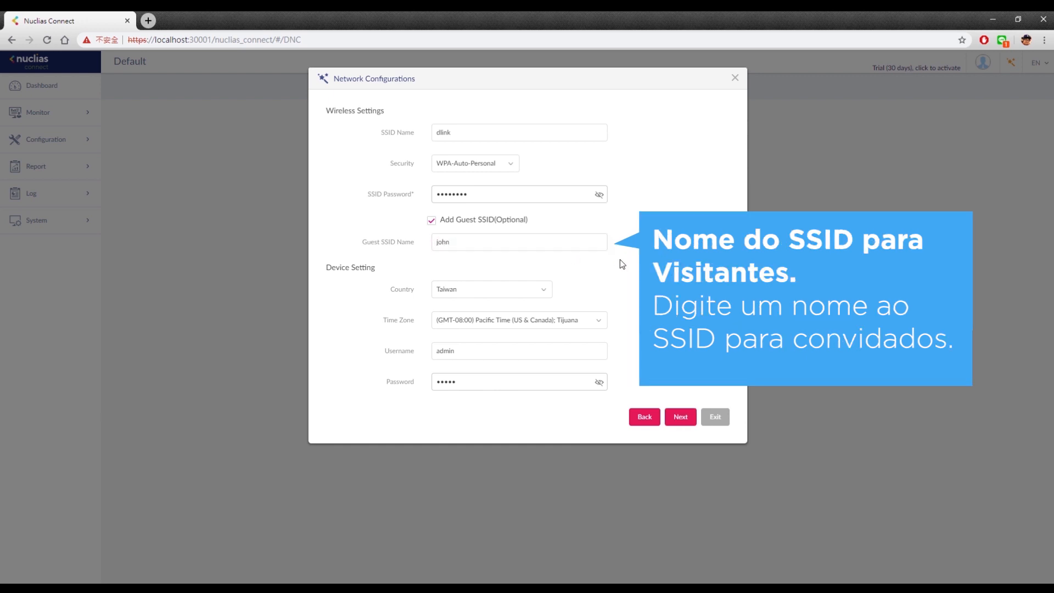
pyautogui.click(431, 222)
# Step: Keep Taiwan as country, pick GMT-08:00 Pacific Time, and go to the device credentials
pyautogui.click(468, 284)
pyautogui.click(461, 400)
pyautogui.click(479, 327)
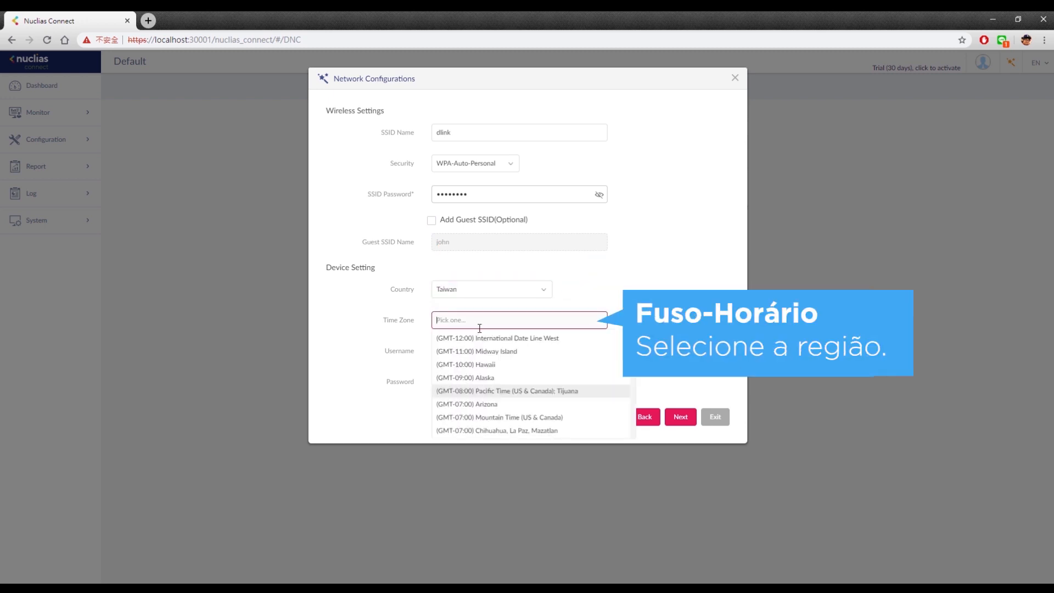
pyautogui.click(477, 391)
pyautogui.click(473, 357)
pyautogui.click(483, 385)
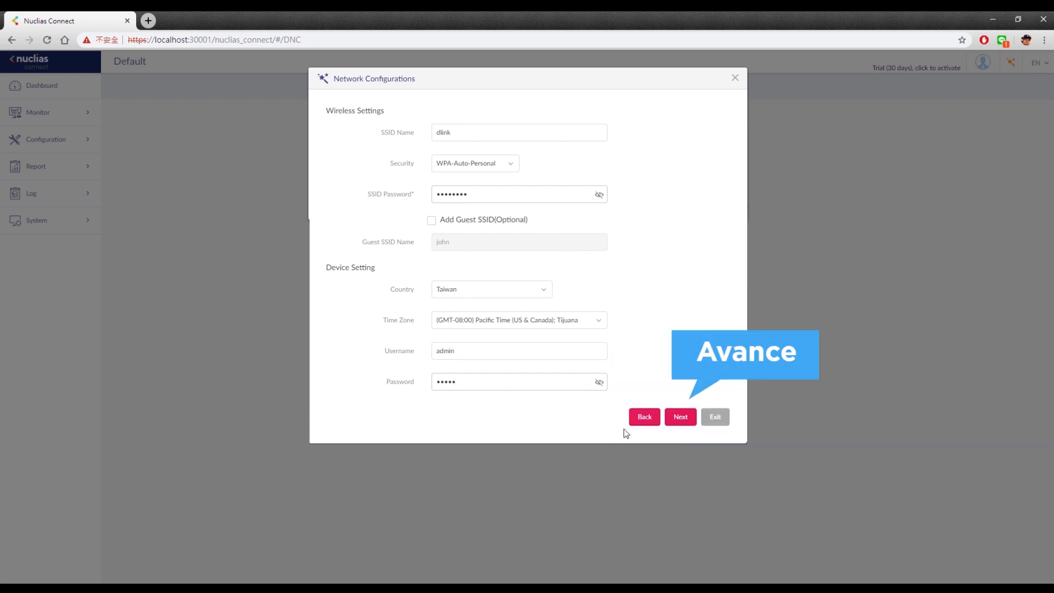
# Step: Try Layer 3 (IP) discovery, revert to Layer 2 only, and start the access point discovery
pyautogui.click(680, 417)
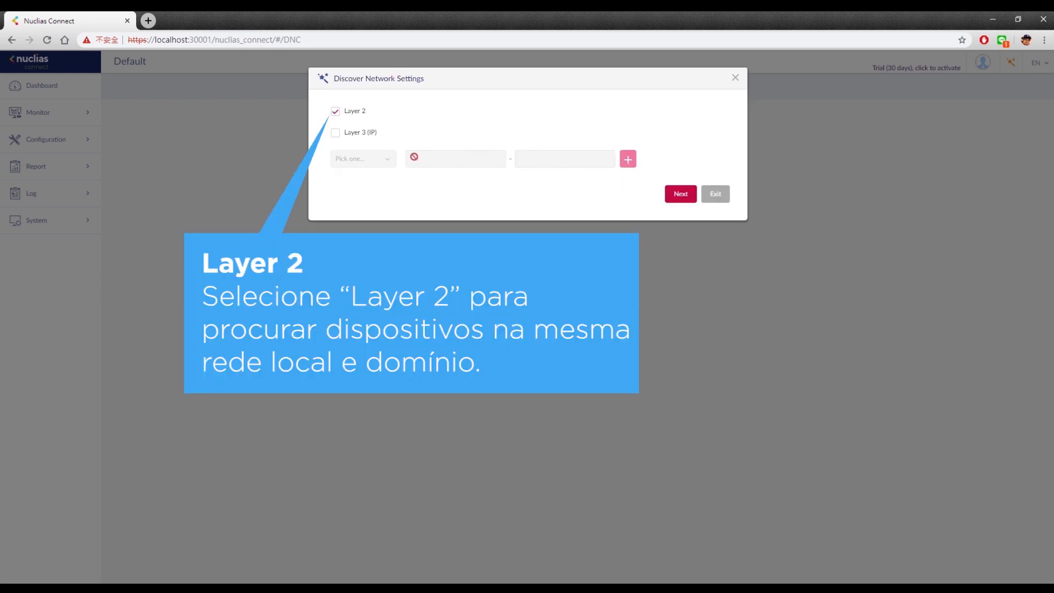
pyautogui.click(336, 133)
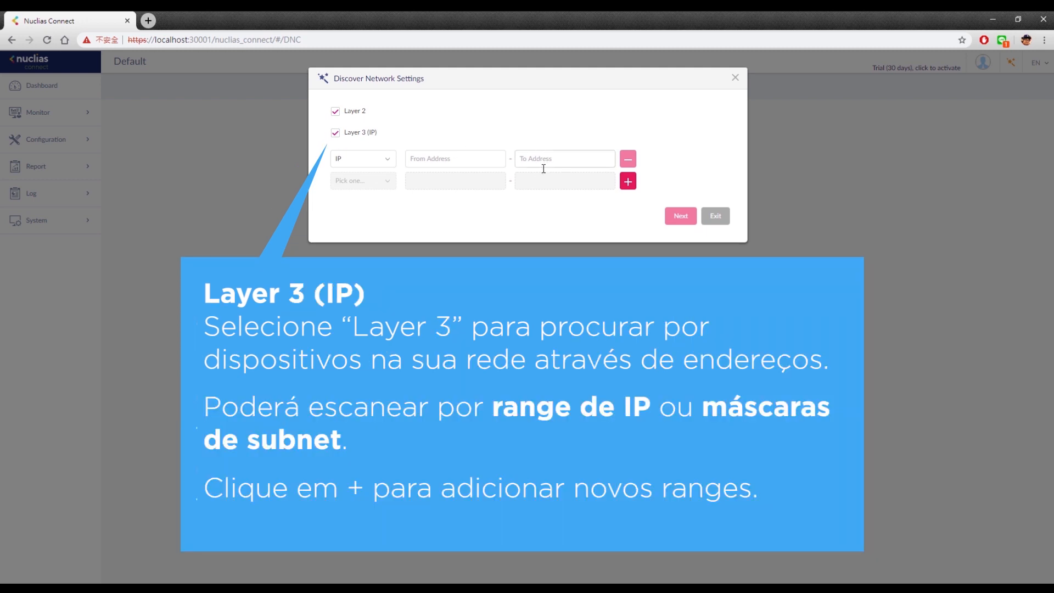
pyautogui.click(629, 185)
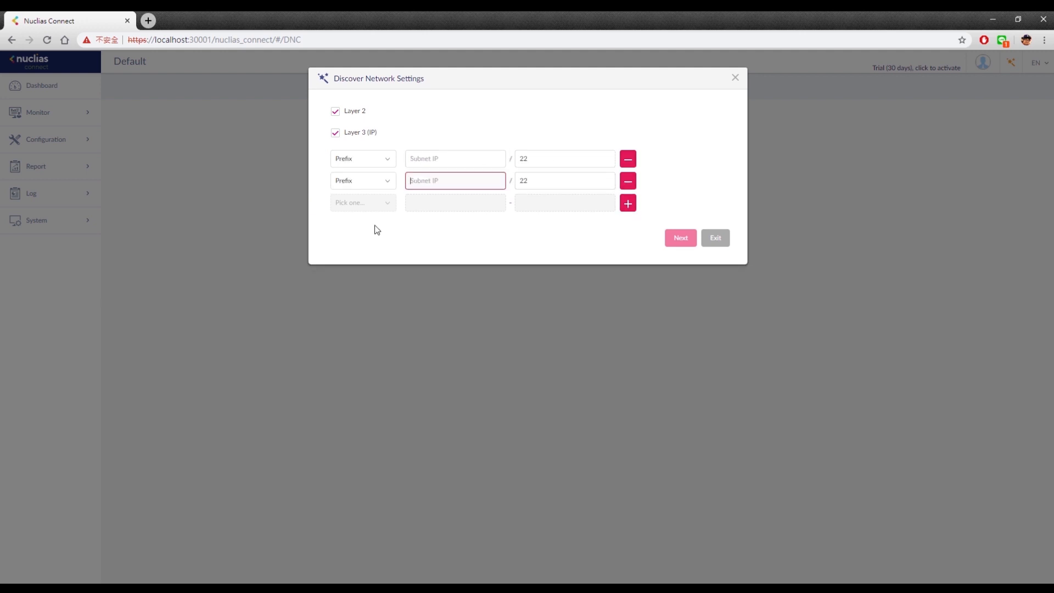
pyautogui.click(336, 135)
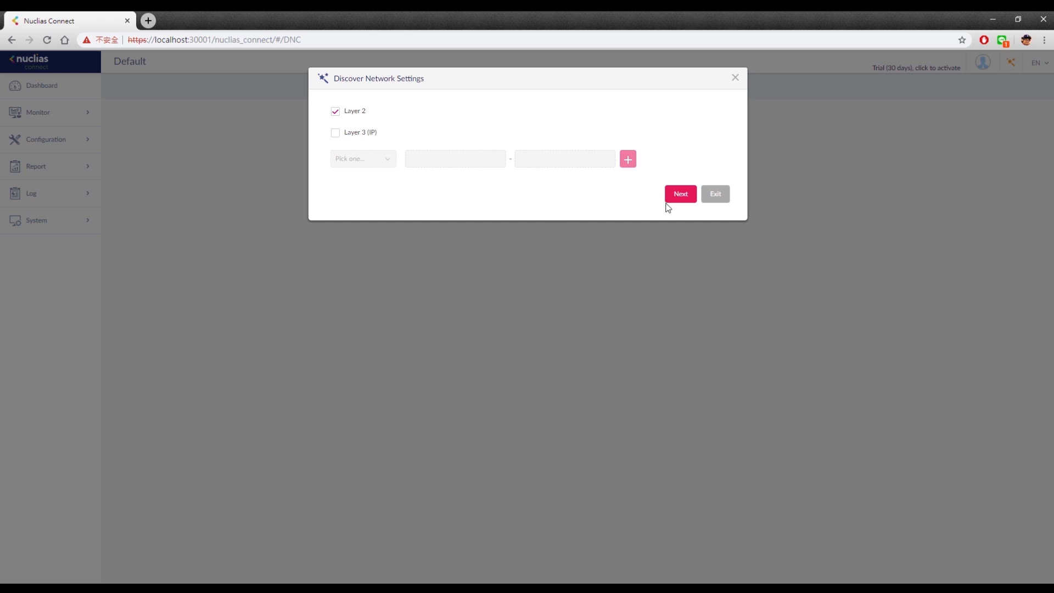
pyautogui.click(680, 194)
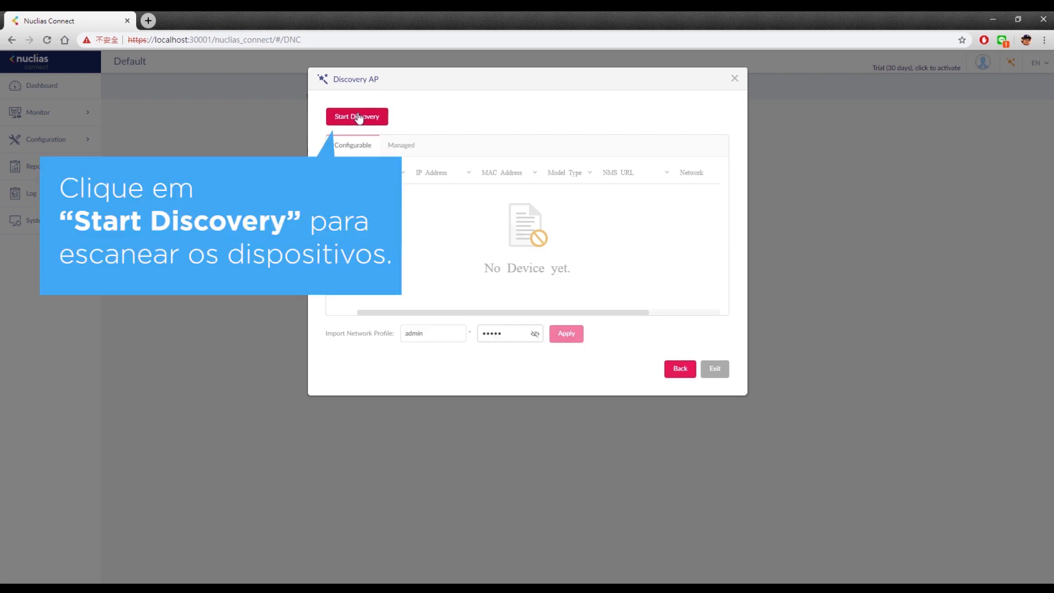
# Step: Scan, select the DAP-2680, apply the profile with AP user 'Devic01' and its password, then exit
pyautogui.click(358, 117)
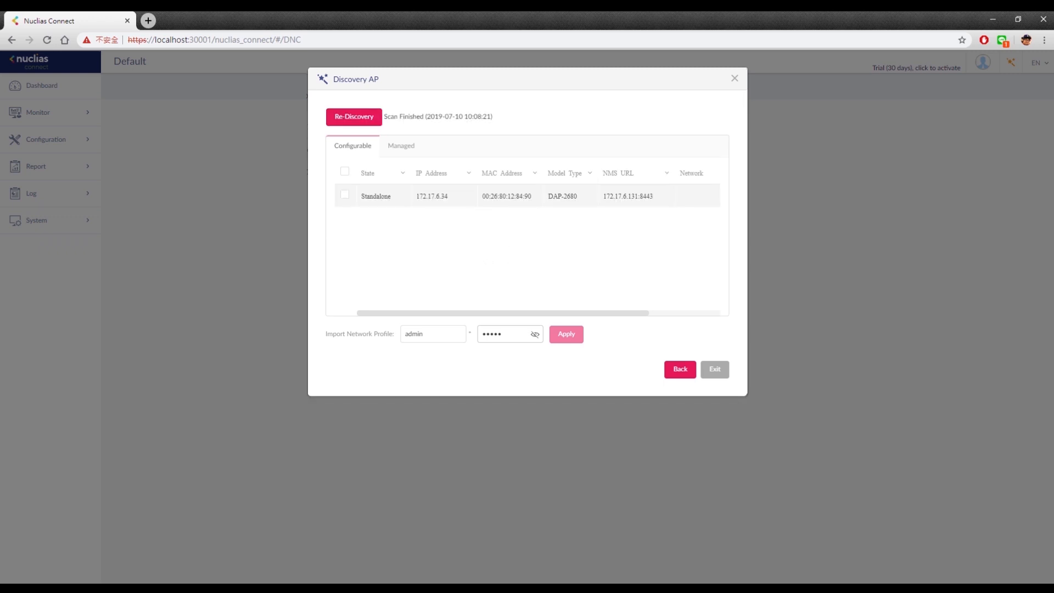
pyautogui.click(346, 199)
pyautogui.doubleClick(434, 331)
pyautogui.press('BackSpace')
pyautogui.write('D')
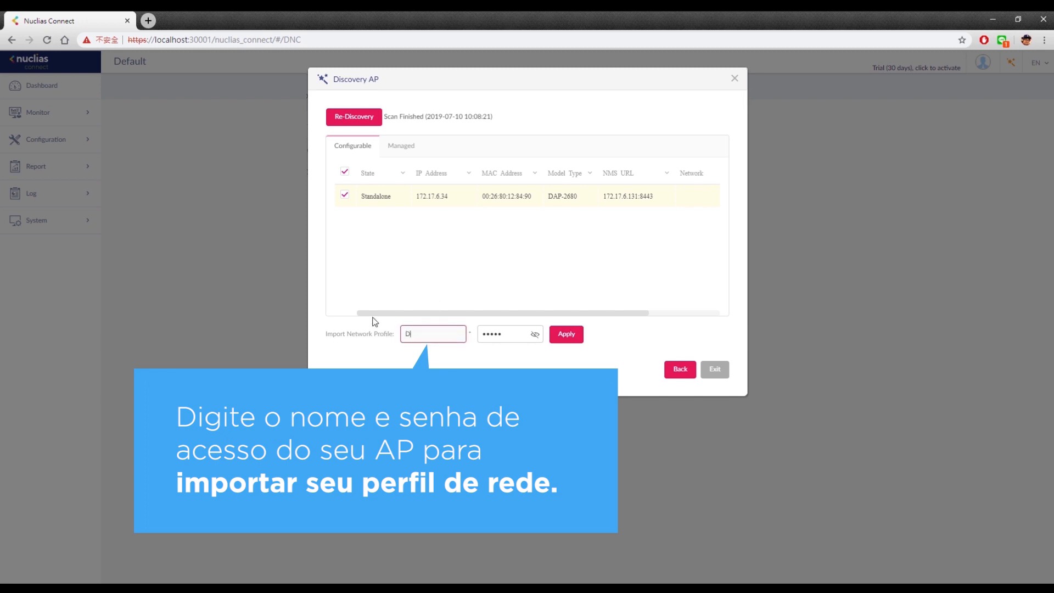
pyautogui.write('evic01')
pyautogui.press('Tab')
pyautogui.write('•••••')
pyautogui.click(577, 341)
pyautogui.click(714, 369)
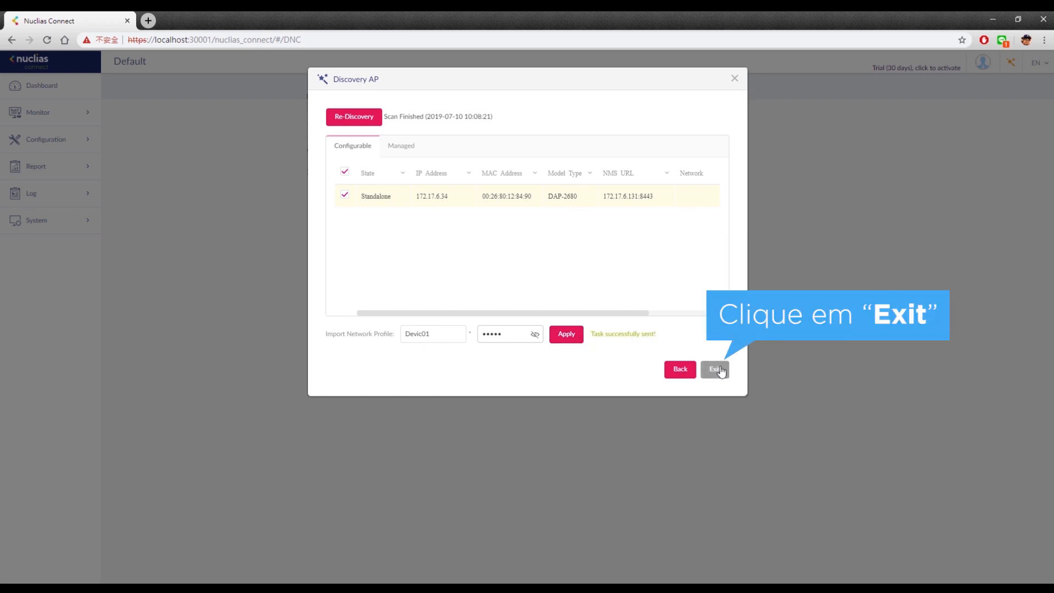